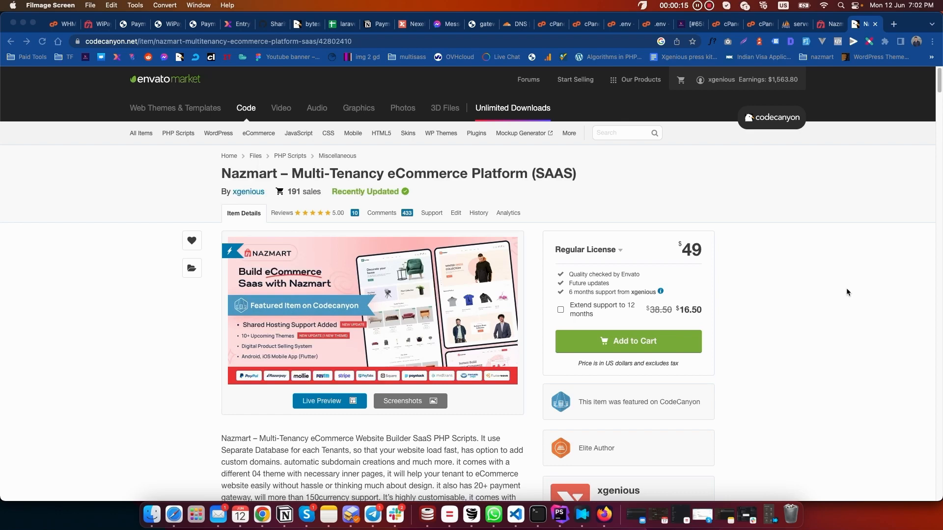
Switch to the Nazmart admin dashboard and open the form for creating a new price plan.
{"action": "left_click", "coordinate": [830, 26]}
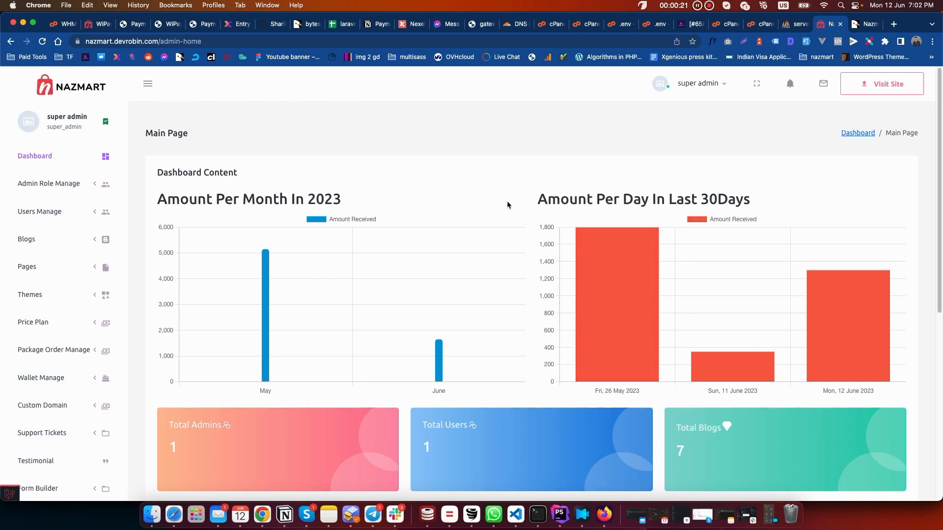
{"action": "left_click", "coordinate": [36, 323]}
{"action": "left_click", "coordinate": [45, 365]}
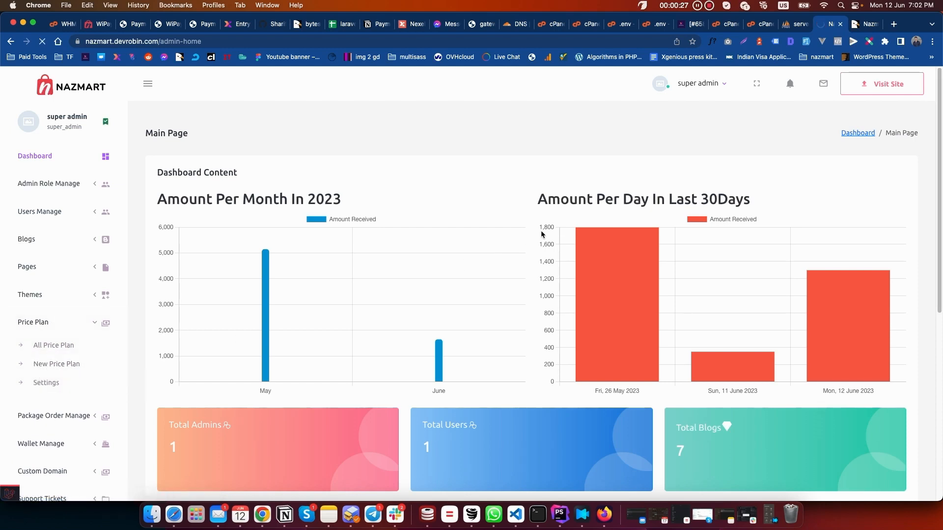
Enter the plan title "best plan + pro", the package badge "Digital Plan" and the description "sjdhfsdj asd kja".
{"action": "left_click", "coordinate": [202, 227]}
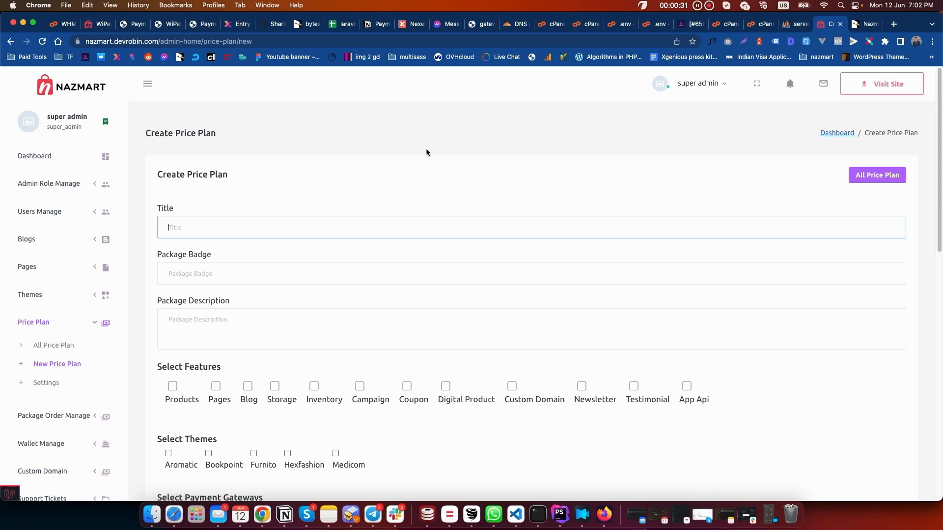
{"action": "type", "text": "best plan + pro"}
{"action": "scroll", "coordinate": [414, 157], "scroll_direction": "down", "scroll_amount": 1}
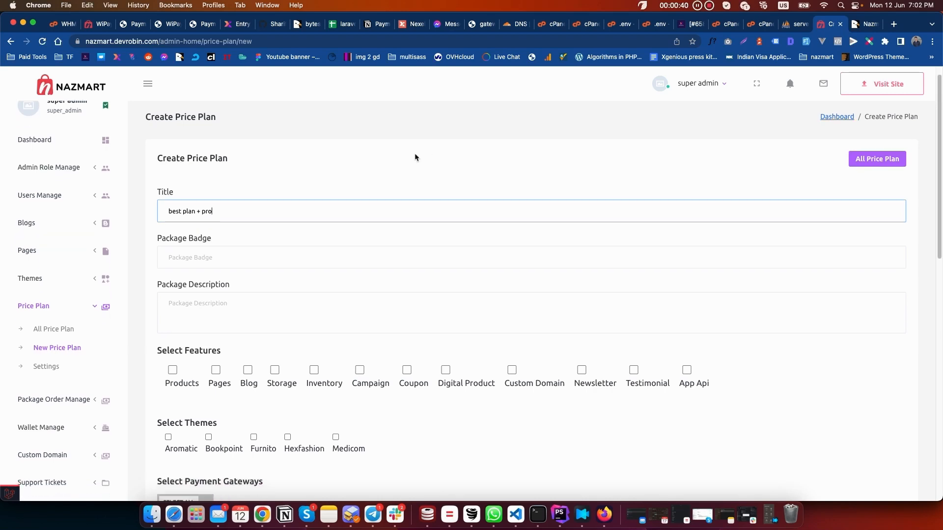
{"action": "left_click", "coordinate": [240, 253]}
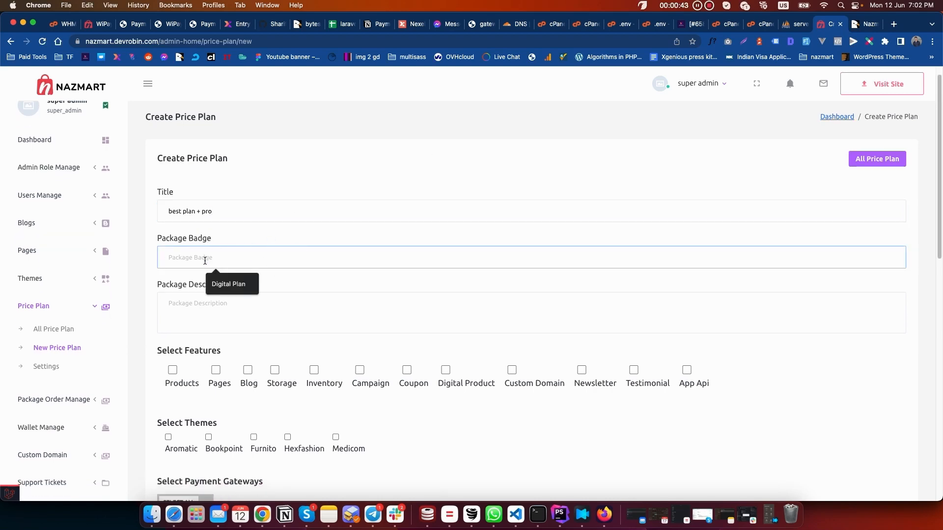
{"action": "left_click", "coordinate": [235, 277]}
{"action": "left_click", "coordinate": [229, 289]}
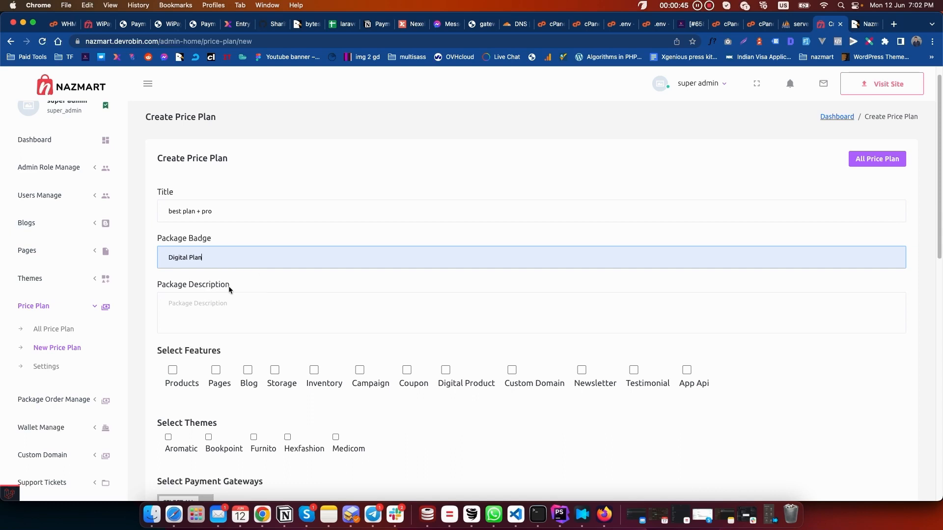
{"action": "left_click", "coordinate": [215, 312]}
{"action": "type", "text": "sjdhfsdj asd kja"}
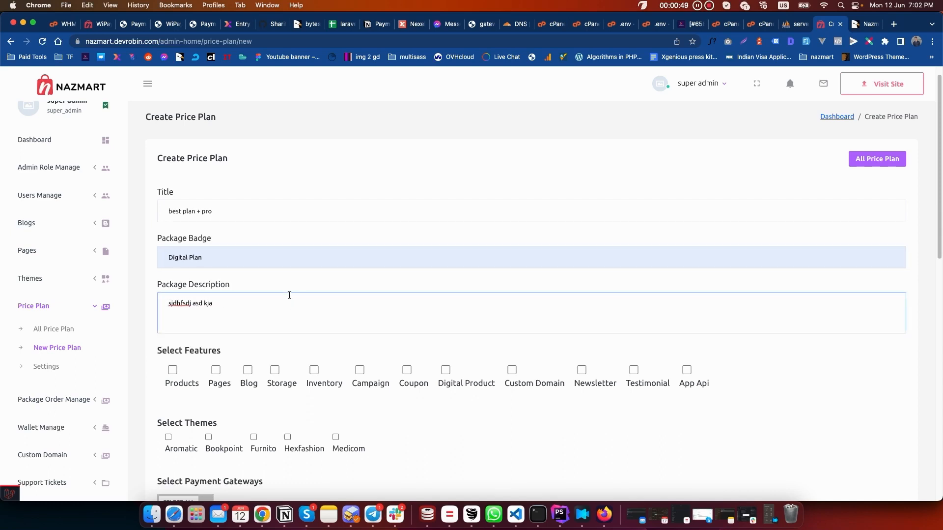
Enable every feature for the plan, from Products, Pages and Blog through Newsletter, Testimonial and App Api.
{"action": "scroll", "coordinate": [289, 295], "scroll_direction": "down", "scroll_amount": 7}
{"action": "scroll", "coordinate": [344, 250], "scroll_direction": "up", "scroll_amount": 7}
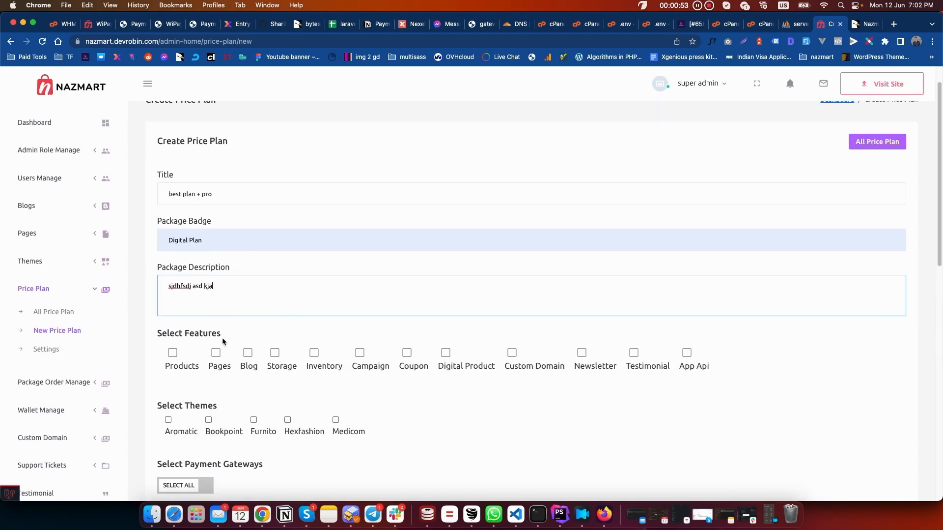
{"action": "scroll", "coordinate": [222, 337], "scroll_direction": "down", "scroll_amount": 1}
{"action": "left_click", "coordinate": [185, 346]}
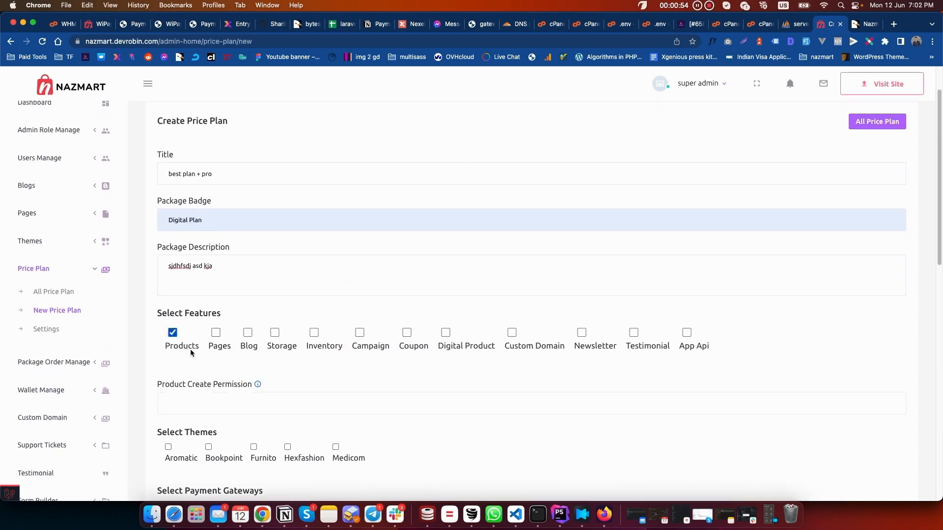
{"action": "left_click", "coordinate": [216, 348]}
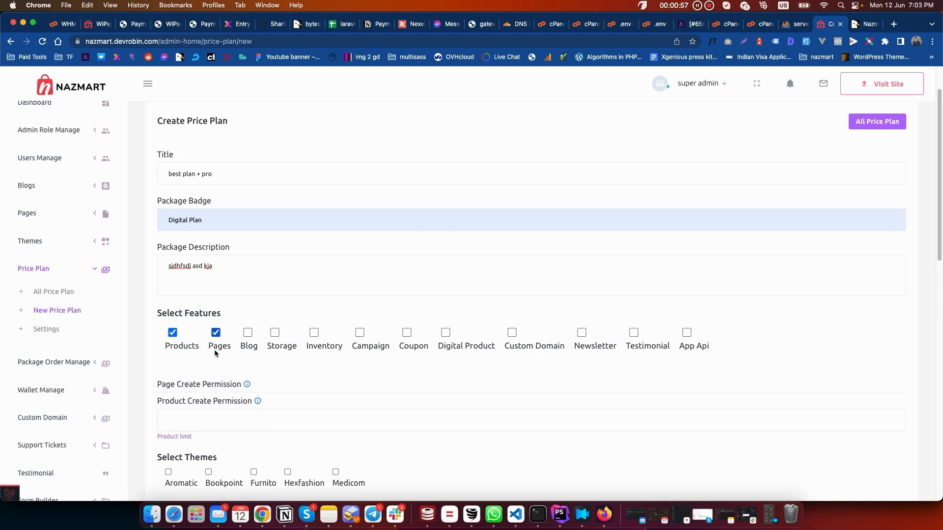
{"action": "left_click", "coordinate": [248, 346]}
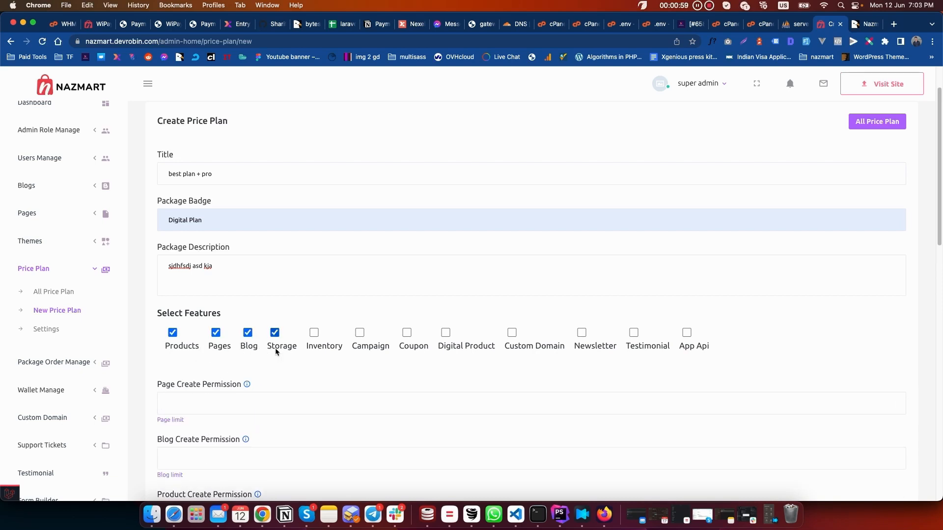
{"action": "left_click", "coordinate": [315, 347]}
{"action": "left_click", "coordinate": [370, 348]}
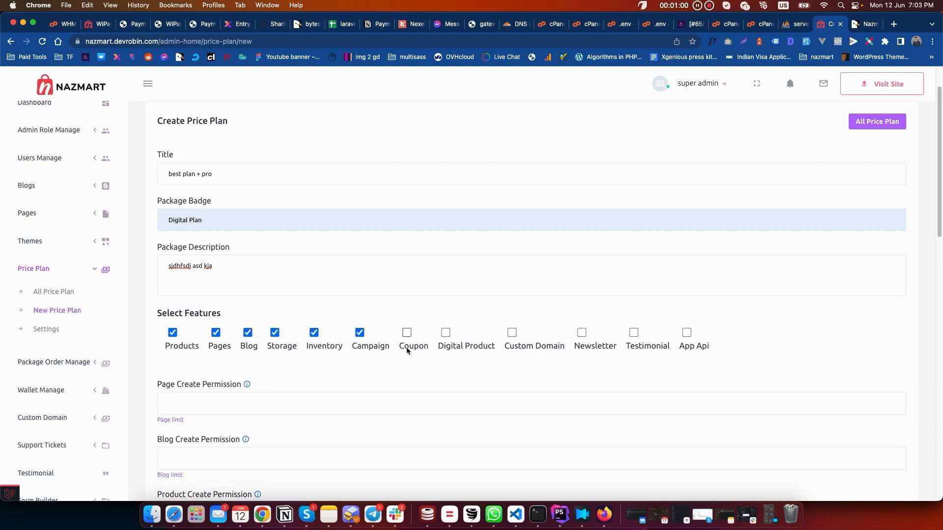
{"action": "left_click", "coordinate": [461, 349]}
{"action": "left_click", "coordinate": [547, 348]}
{"action": "left_click", "coordinate": [590, 348]}
{"action": "left_click", "coordinate": [647, 348]}
{"action": "left_click", "coordinate": [691, 347]}
{"action": "scroll", "coordinate": [688, 367], "scroll_direction": "down", "scroll_amount": 1}
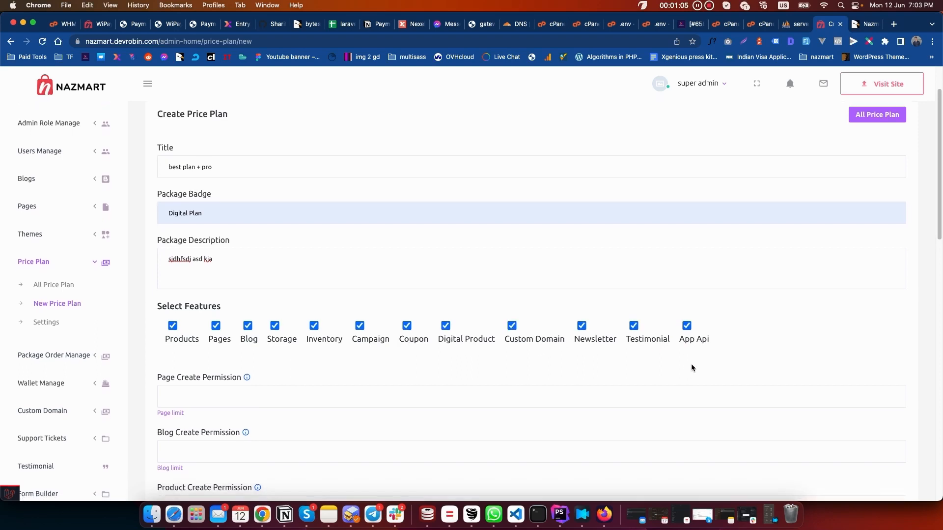
Set the page, blog and product create permission limits to 100 each.
{"action": "scroll", "coordinate": [676, 372], "scroll_direction": "down", "scroll_amount": 1}
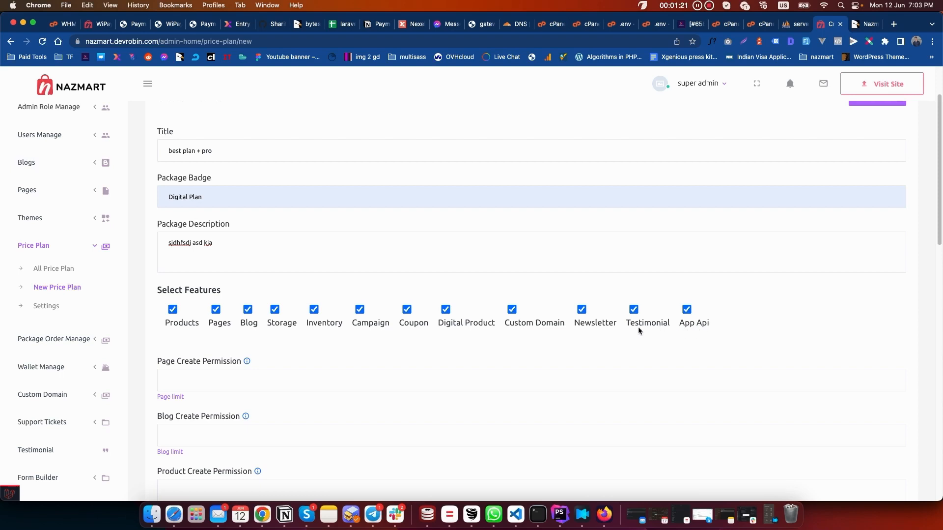
{"action": "scroll", "coordinate": [602, 326], "scroll_direction": "down", "scroll_amount": 1}
{"action": "scroll", "coordinate": [522, 343], "scroll_direction": "down", "scroll_amount": 4}
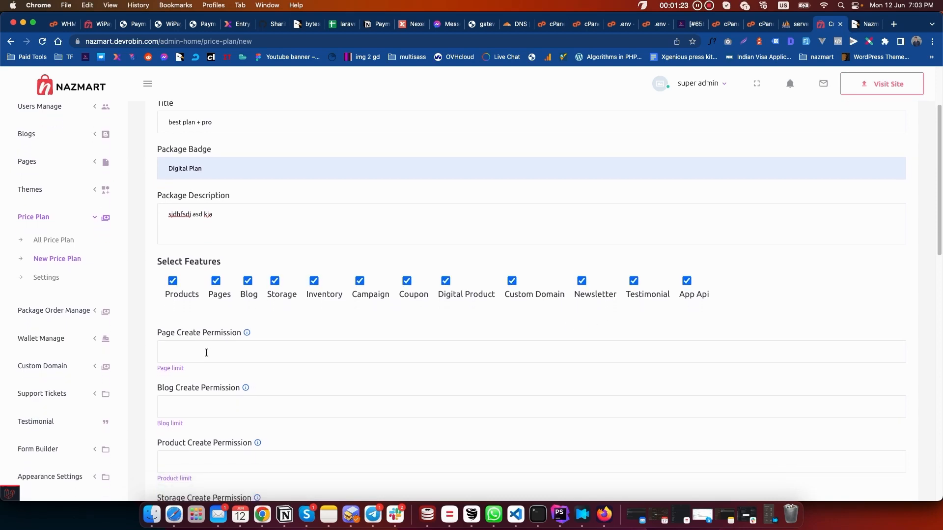
{"action": "left_click", "coordinate": [217, 266]}
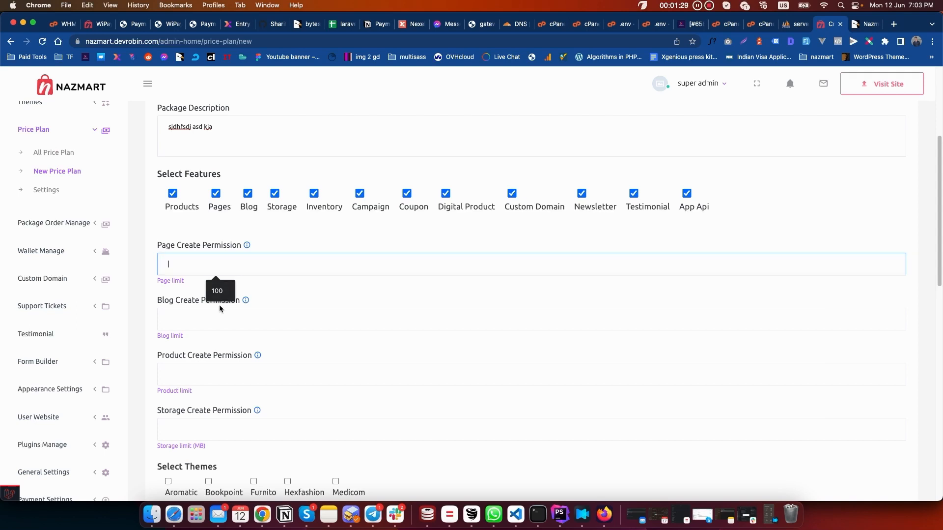
{"action": "left_click", "coordinate": [222, 297]}
{"action": "left_click", "coordinate": [226, 319]}
{"action": "left_click", "coordinate": [222, 344]}
{"action": "scroll", "coordinate": [251, 344], "scroll_direction": "down", "scroll_amount": 1}
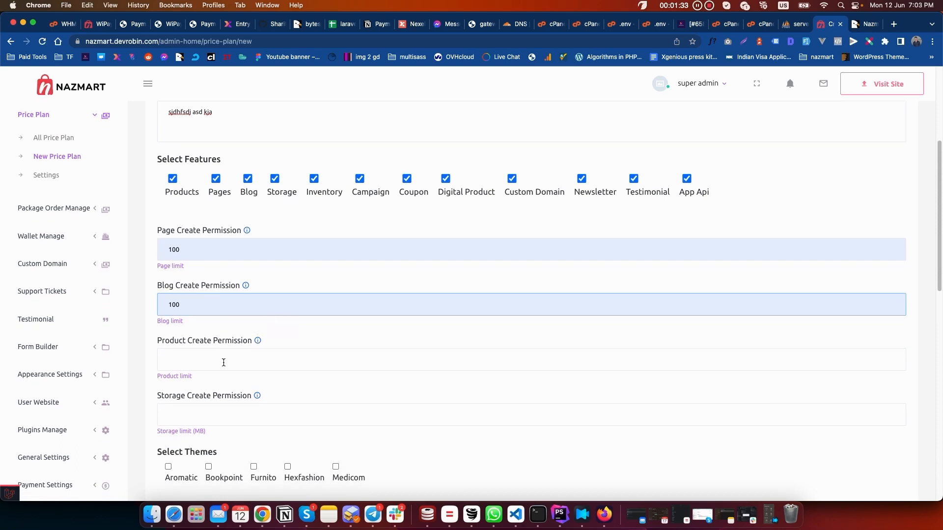
{"action": "left_click", "coordinate": [224, 362]}
Set the storage create permission limit to 500 MB.
{"action": "scroll", "coordinate": [231, 374], "scroll_direction": "down", "scroll_amount": 3}
{"action": "left_click", "coordinate": [201, 326]}
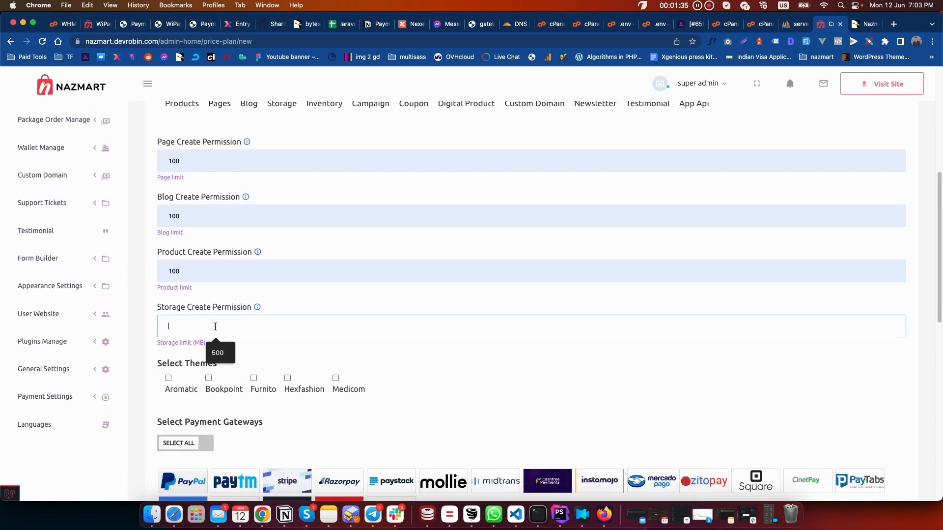
{"action": "left_click", "coordinate": [260, 353]}
{"action": "left_click", "coordinate": [211, 324]}
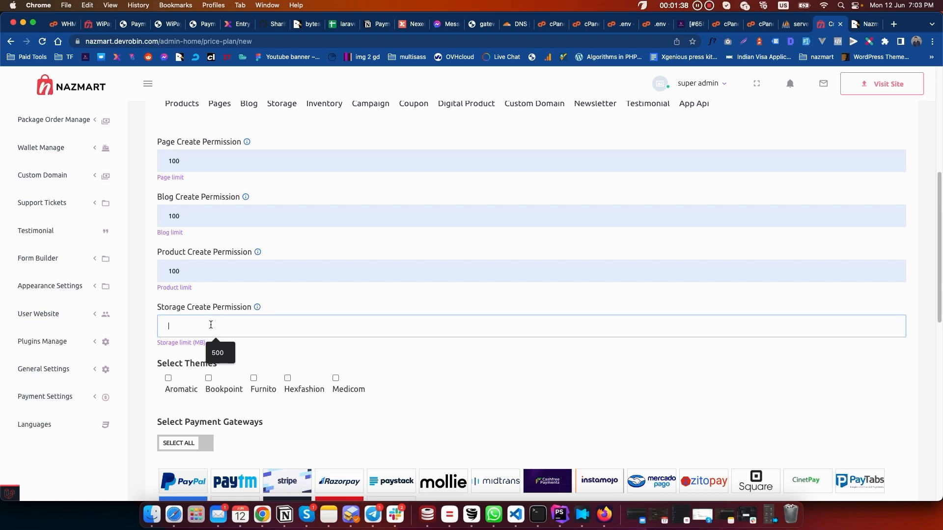
{"action": "left_click", "coordinate": [259, 351]}
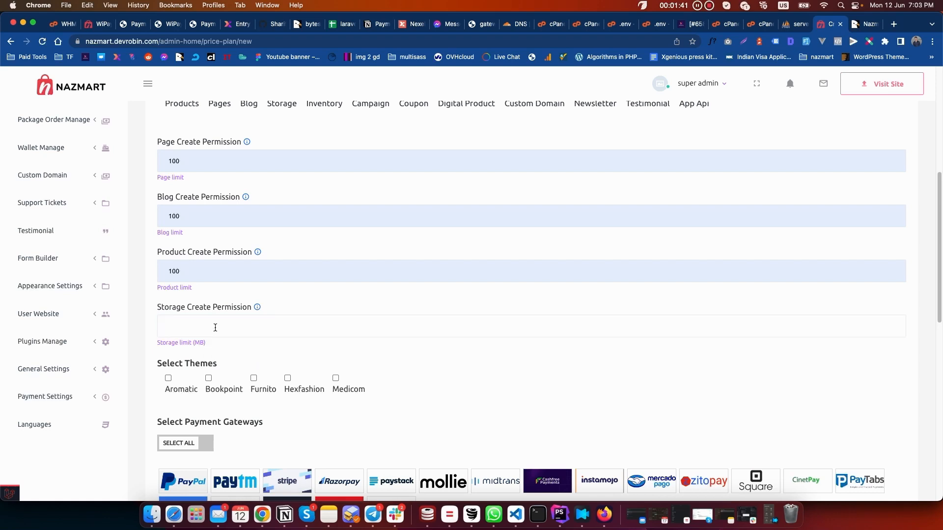
{"action": "left_click", "coordinate": [215, 327]}
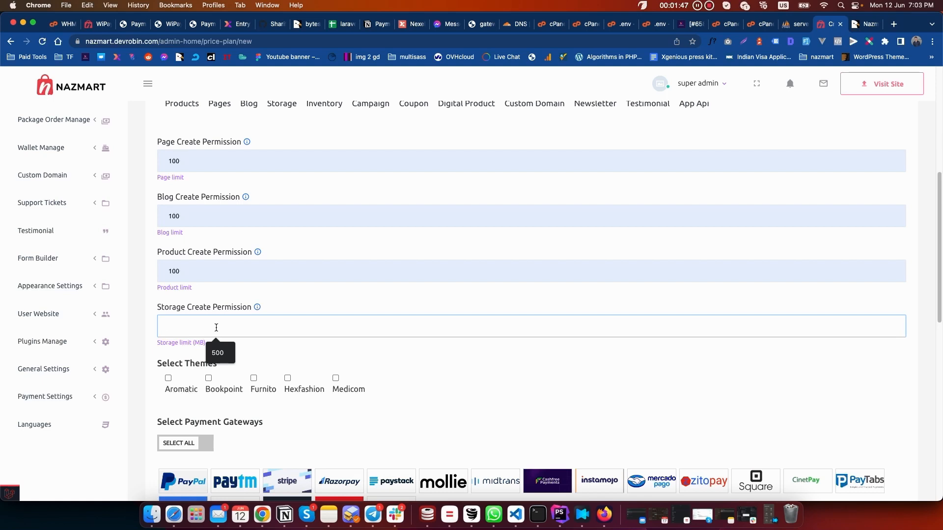
{"action": "left_click", "coordinate": [217, 352]}
Include the Aromatic, Bookpoint and Furnito themes in the price plan.
{"action": "scroll", "coordinate": [281, 347], "scroll_direction": "down", "scroll_amount": 4}
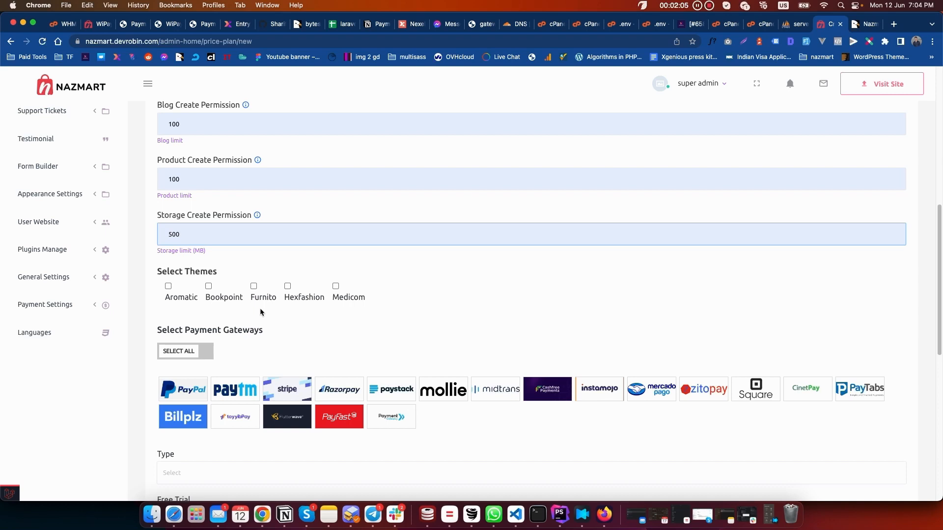
{"action": "left_click", "coordinate": [180, 296]}
{"action": "left_click", "coordinate": [228, 298]}
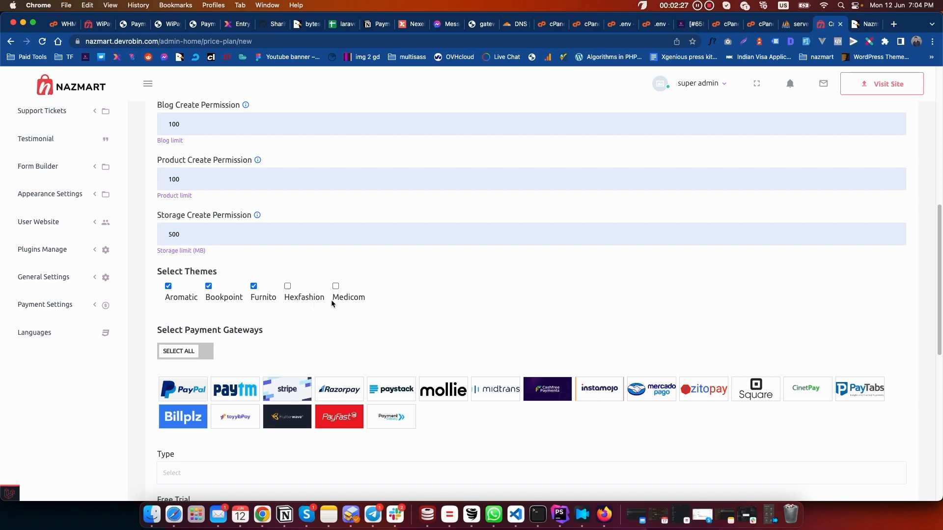
Select the PayPal, Paytm, Stripe, Razorpay and Paystack payment gateways individually.
{"action": "scroll", "coordinate": [378, 326], "scroll_direction": "down", "scroll_amount": 4}
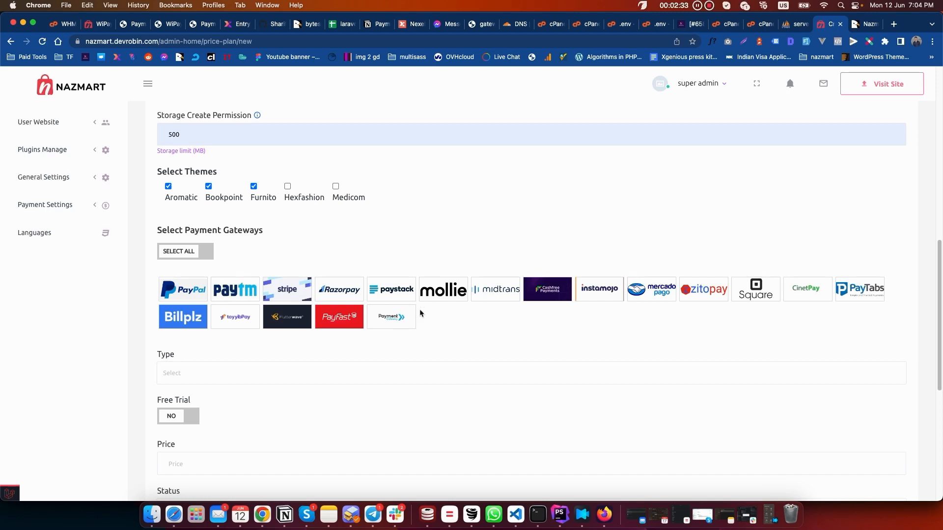
{"action": "left_click", "coordinate": [176, 288]}
{"action": "left_click", "coordinate": [227, 294]}
{"action": "left_click", "coordinate": [292, 294]}
{"action": "left_click", "coordinate": [339, 293]}
{"action": "left_click", "coordinate": [408, 295]}
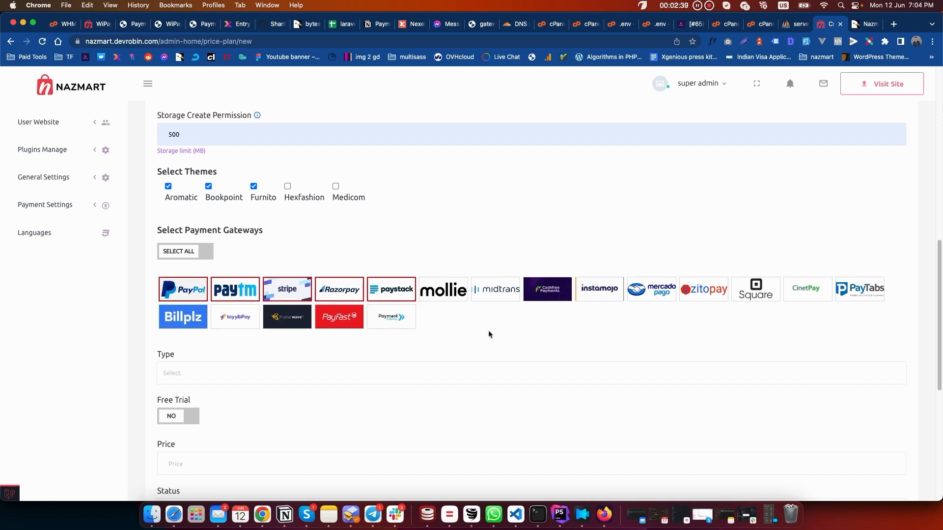
Select all payment gateways at once, and deselect Paystack and Mollie.
{"action": "left_click", "coordinate": [186, 250]}
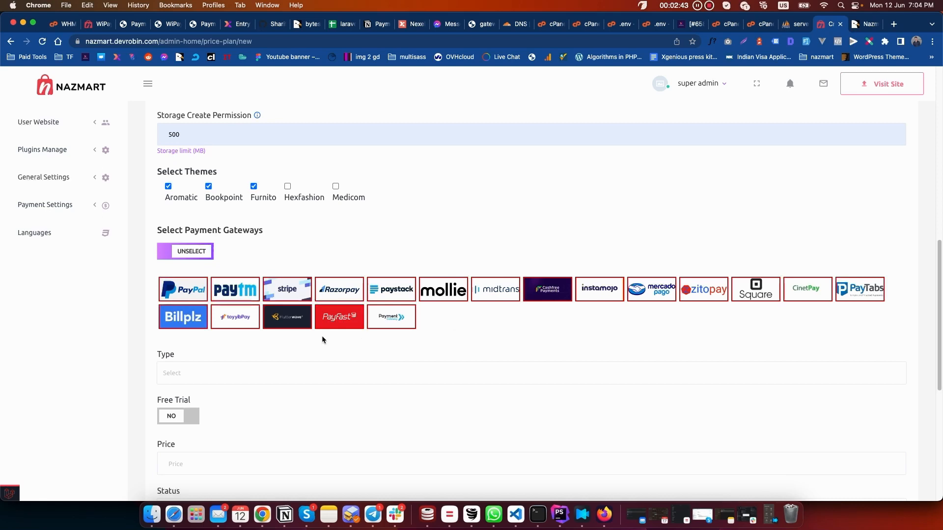
{"action": "left_click", "coordinate": [402, 290]}
{"action": "left_click", "coordinate": [445, 289]}
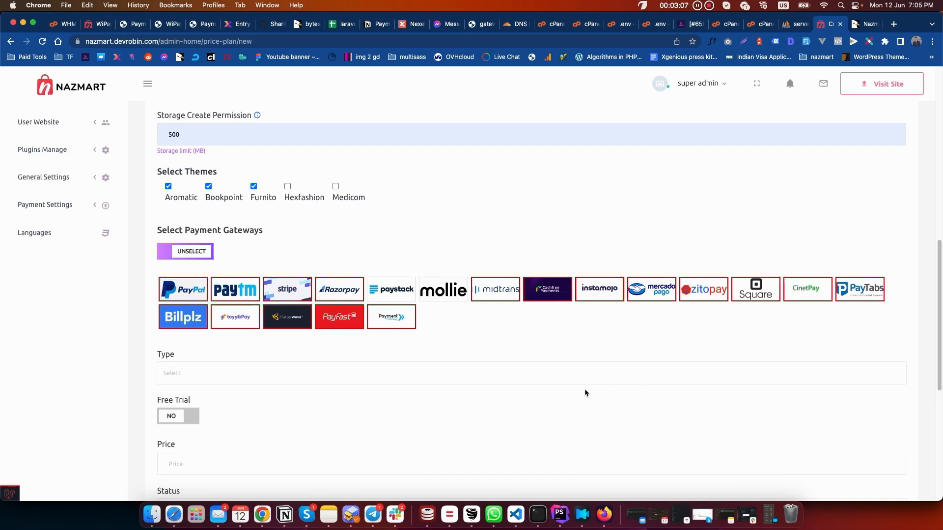
Set the plan type to Monthly and enable a free trial of 7 days.
{"action": "scroll", "coordinate": [290, 373], "scroll_direction": "down", "scroll_amount": 3}
{"action": "left_click", "coordinate": [233, 292]}
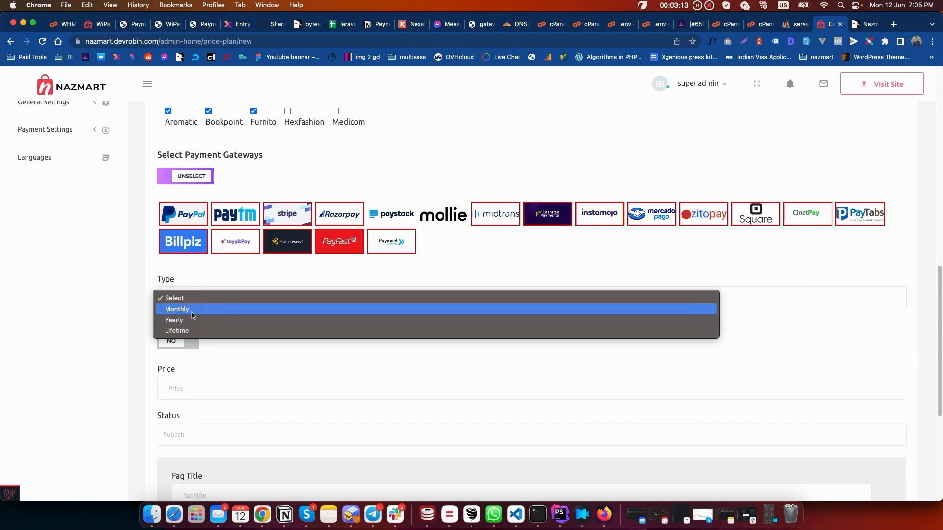
{"action": "left_click", "coordinate": [209, 309]}
{"action": "scroll", "coordinate": [246, 320], "scroll_direction": "down", "scroll_amount": 1}
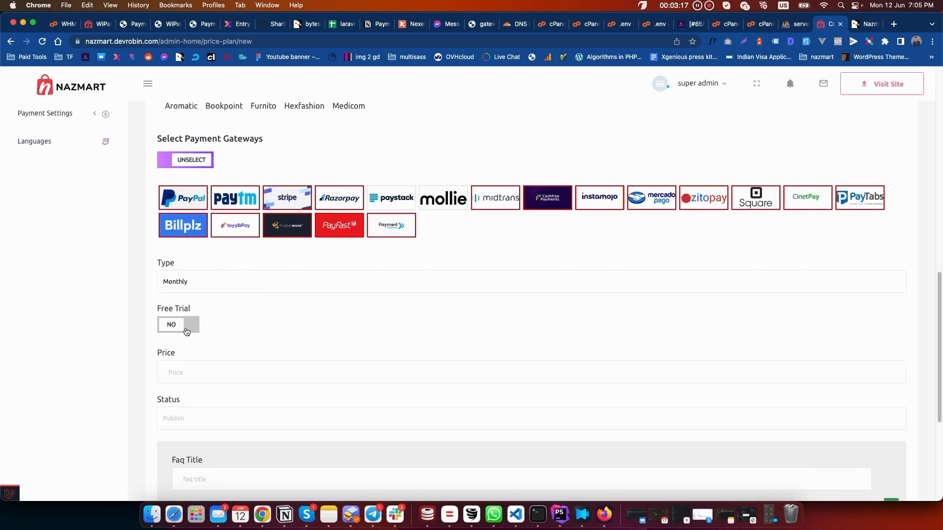
{"action": "left_click", "coordinate": [185, 327]}
{"action": "left_click", "coordinate": [247, 329]}
{"action": "type", "text": "7"}
{"action": "left_click", "coordinate": [355, 328]}
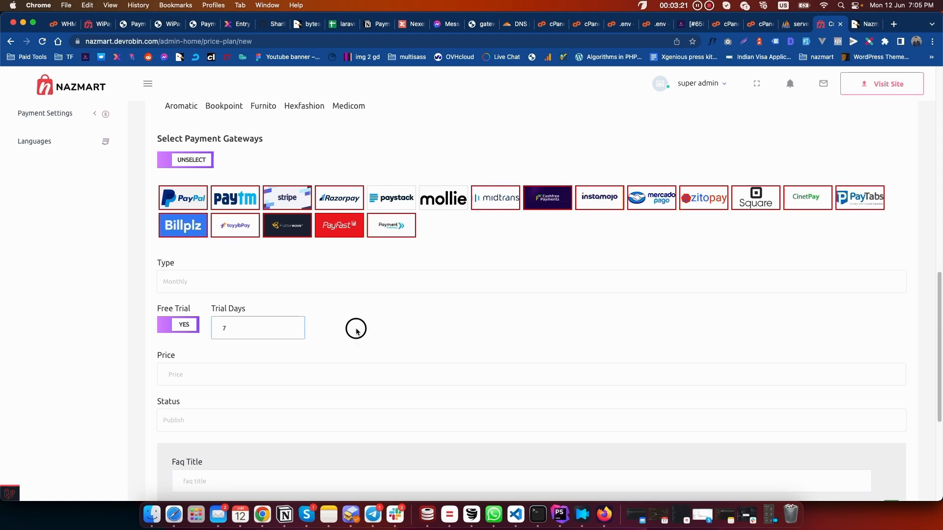
Set the price of the plan to 599.
{"action": "scroll", "coordinate": [357, 327], "scroll_direction": "down", "scroll_amount": 2}
{"action": "scroll", "coordinate": [258, 347], "scroll_direction": "down", "scroll_amount": 1}
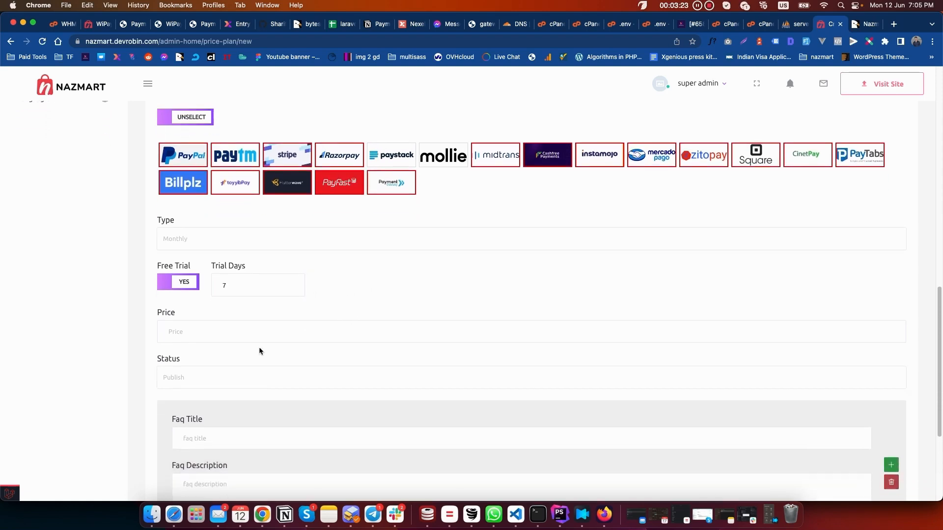
{"action": "left_click", "coordinate": [211, 330]}
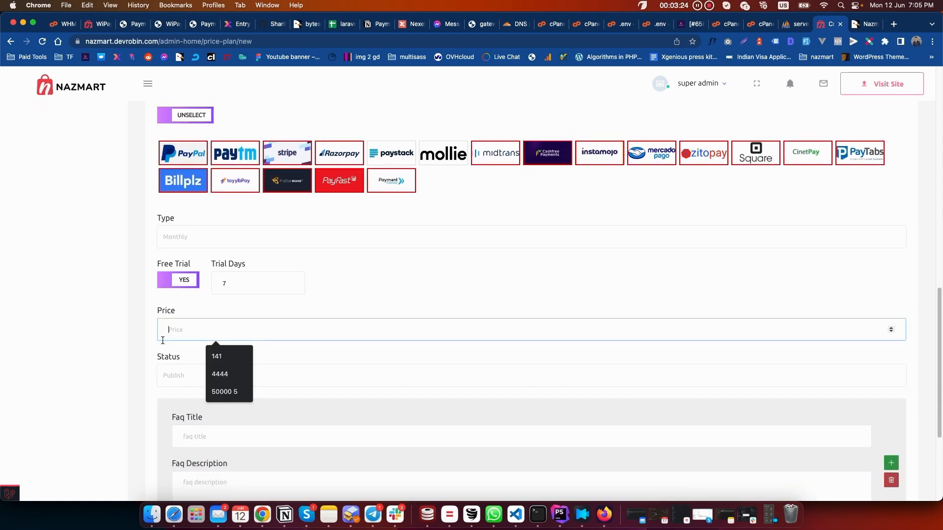
{"action": "type", "text": "599"}
{"action": "left_click", "coordinate": [420, 296]}
Review the available status options for the plan and keep Publish.
{"action": "scroll", "coordinate": [422, 290], "scroll_direction": "down", "scroll_amount": 5}
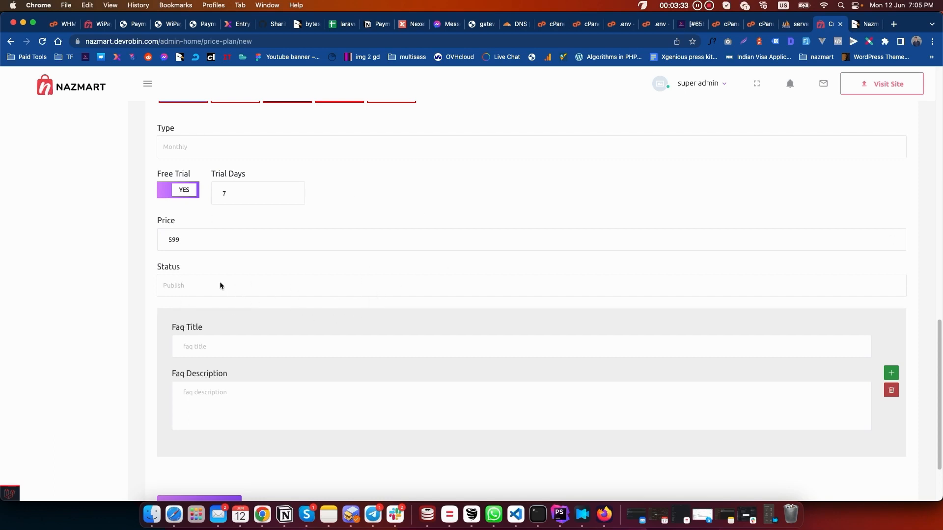
{"action": "left_click", "coordinate": [181, 294]}
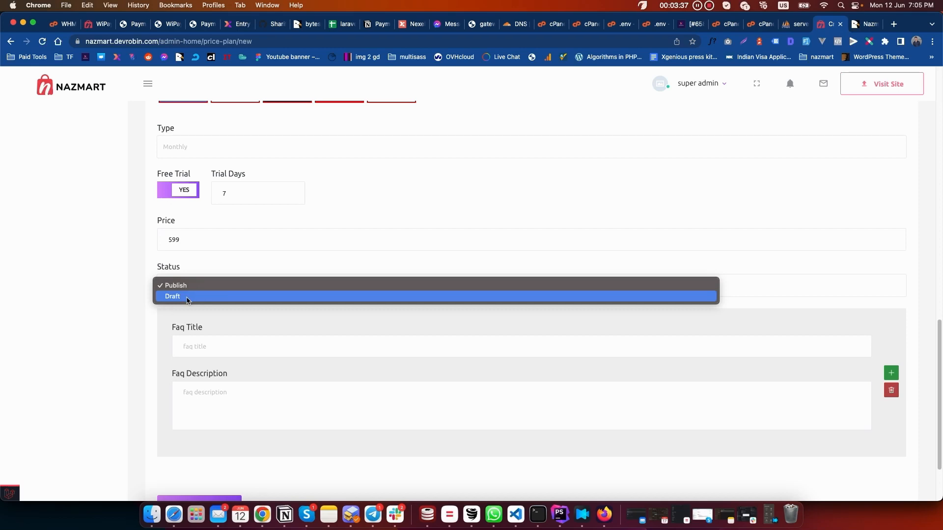
{"action": "left_click", "coordinate": [152, 345]}
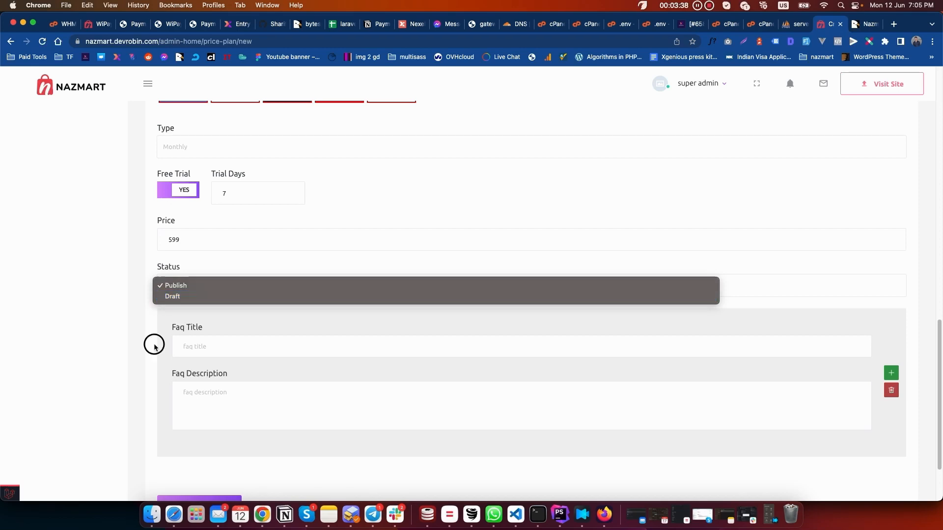
Fill in the FAQ with the title "Architecto quis aute" and the description "asdasda", and add a second FAQ entry.
{"action": "left_click", "coordinate": [206, 345]}
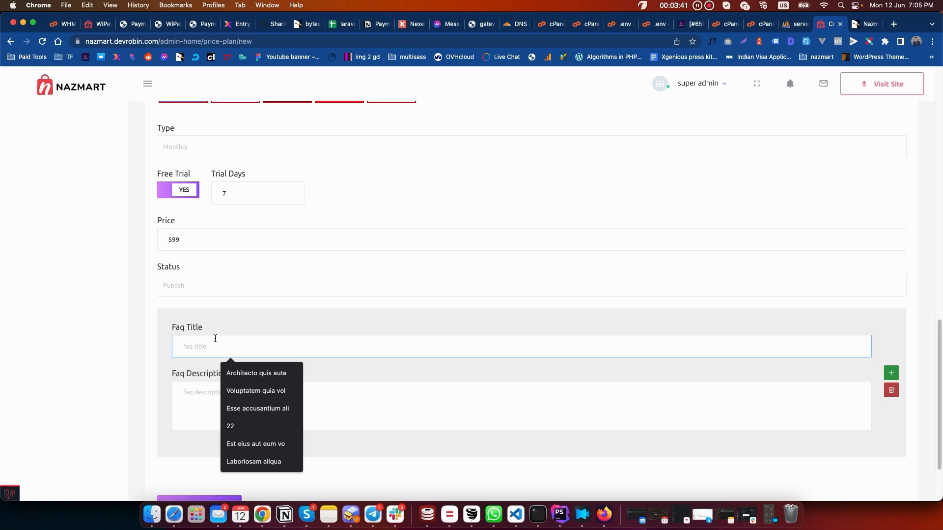
{"action": "left_click", "coordinate": [251, 378]}
{"action": "left_click", "coordinate": [228, 397]}
{"action": "type", "text": "asdasda"}
{"action": "left_click", "coordinate": [892, 372]}
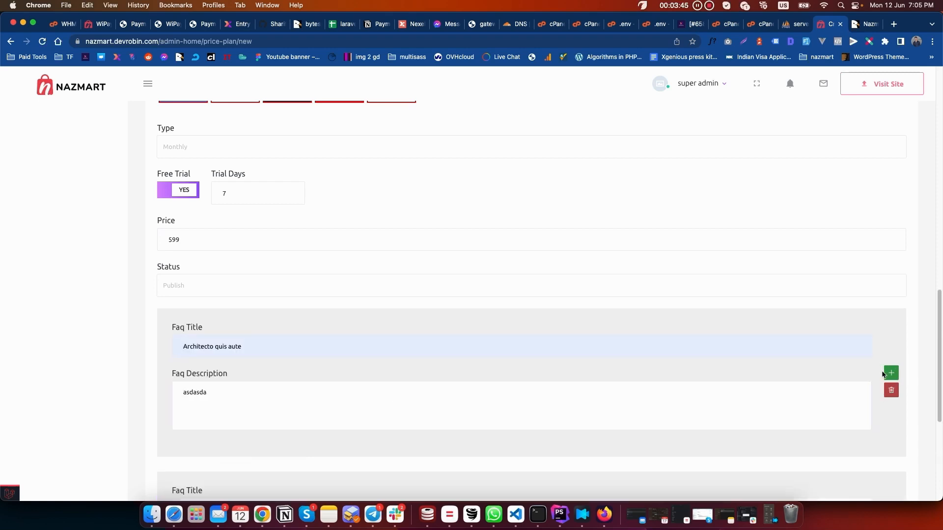
Save the new price plan.
{"action": "scroll", "coordinate": [657, 461], "scroll_direction": "down", "scroll_amount": 5}
{"action": "scroll", "coordinate": [323, 404], "scroll_direction": "down", "scroll_amount": 3}
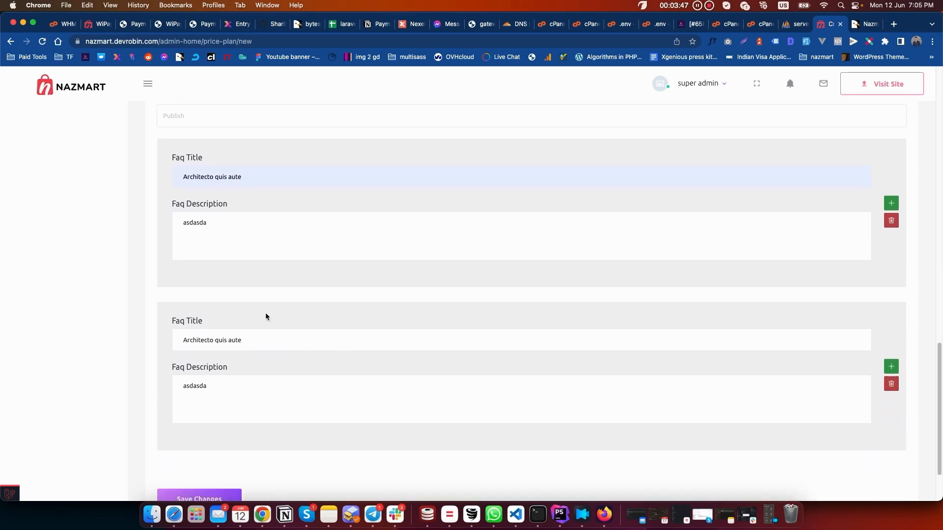
{"action": "left_click", "coordinate": [186, 464]}
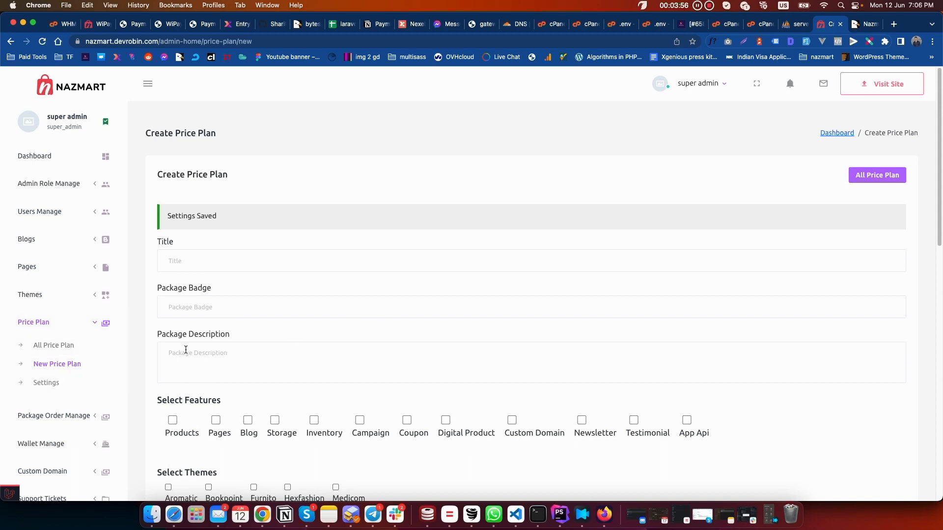
Open the list of all price plans and check the entry for "best plan + pro".
{"action": "left_click", "coordinate": [51, 347]}
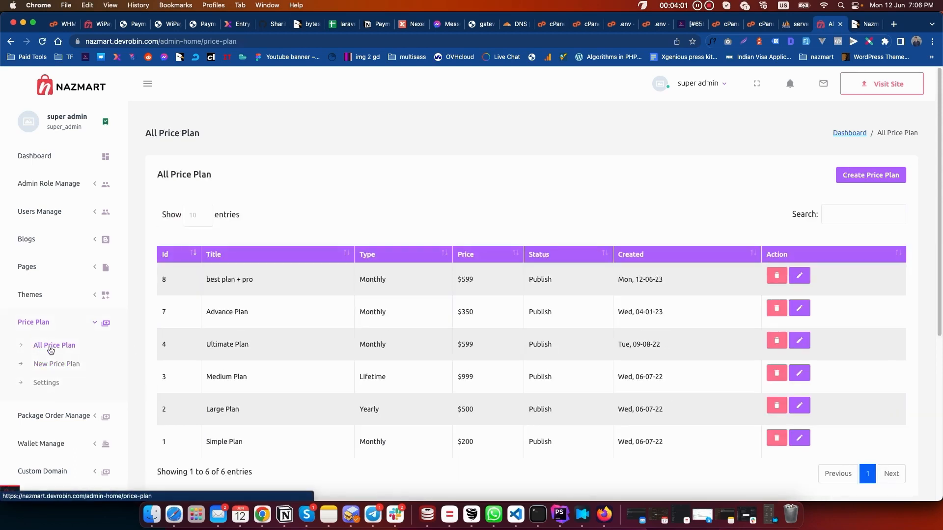
{"action": "scroll", "coordinate": [260, 427], "scroll_direction": "down", "scroll_amount": 1}
{"action": "scroll", "coordinate": [261, 427], "scroll_direction": "up", "scroll_amount": 1}
{"action": "left_click_drag", "start_coordinate": [241, 266], "coordinate": [198, 263]}
{"action": "left_click", "coordinate": [272, 269]}
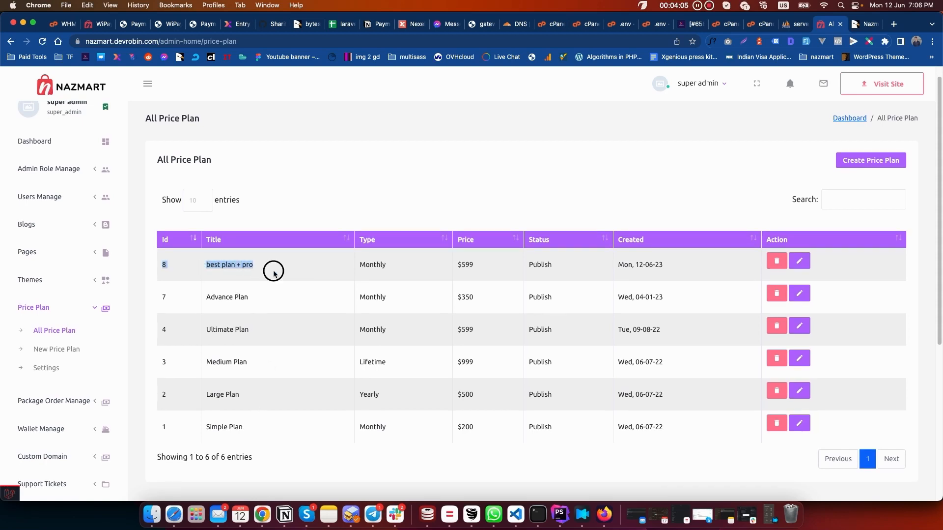
{"action": "scroll", "coordinate": [270, 317], "scroll_direction": "up", "scroll_amount": 1}
{"action": "scroll", "coordinate": [269, 317], "scroll_direction": "up", "scroll_amount": 1}
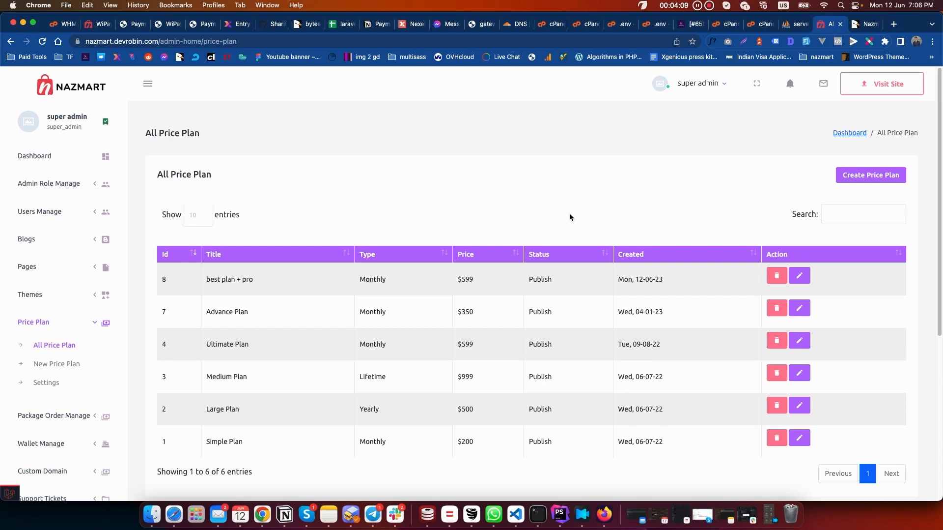
Visit the public site and examine the "best plan + pro" card in the pricing section.
{"action": "left_click", "coordinate": [879, 83]}
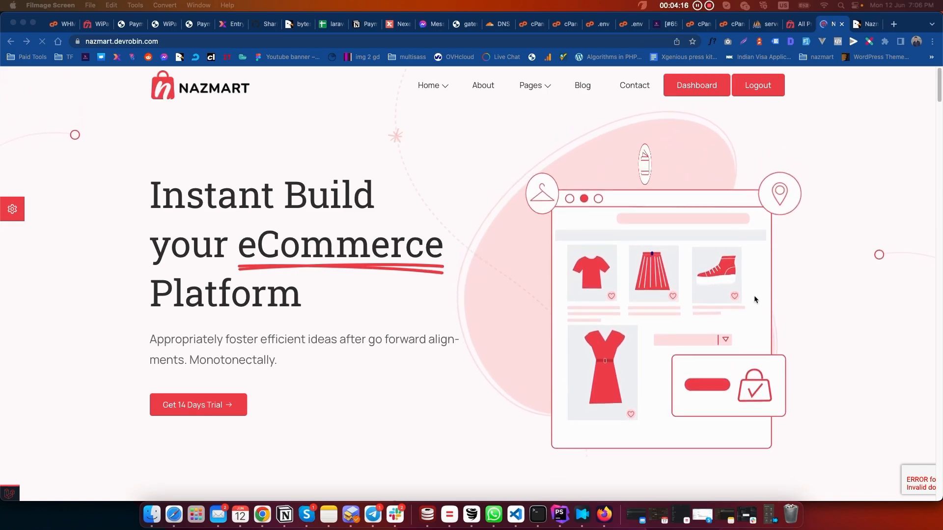
{"action": "scroll", "coordinate": [754, 297], "scroll_direction": "down", "scroll_amount": 4}
{"action": "scroll", "coordinate": [773, 307], "scroll_direction": "down", "scroll_amount": 20}
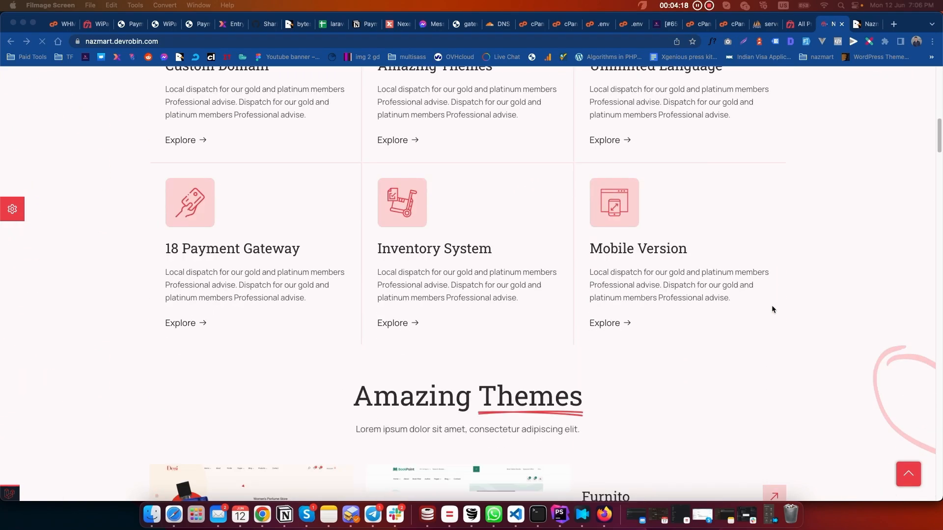
{"action": "scroll", "coordinate": [773, 308], "scroll_direction": "down", "scroll_amount": 15}
{"action": "scroll", "coordinate": [773, 309], "scroll_direction": "up", "scroll_amount": 10}
{"action": "scroll", "coordinate": [772, 308], "scroll_direction": "up", "scroll_amount": 10}
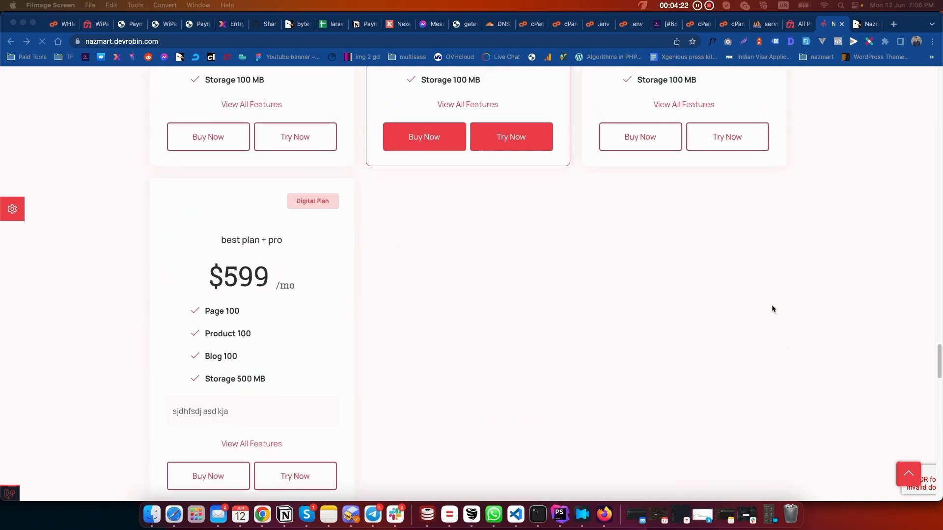
{"action": "scroll", "coordinate": [790, 311], "scroll_direction": "down", "scroll_amount": 5}
{"action": "scroll", "coordinate": [346, 249], "scroll_direction": "down", "scroll_amount": 3}
{"action": "scroll", "coordinate": [283, 285], "scroll_direction": "up", "scroll_amount": 3}
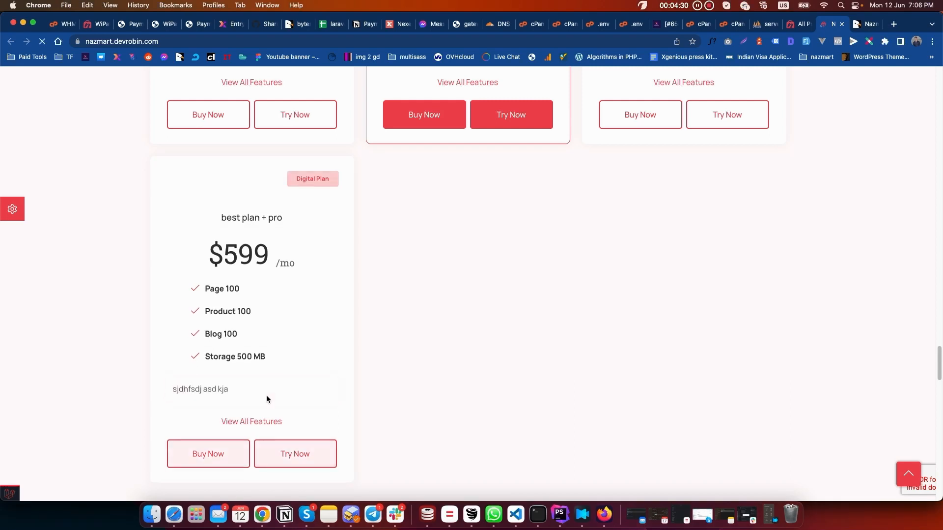
Open the order page for buying "best plan + pro" and review its themes and payment gateways.
{"action": "left_click", "coordinate": [192, 451]}
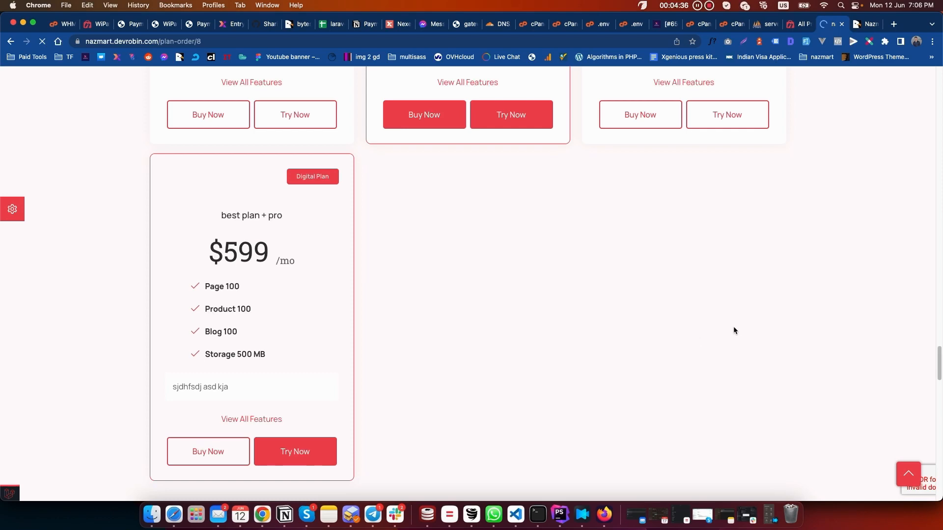
{"action": "left_click", "coordinate": [698, 6]}
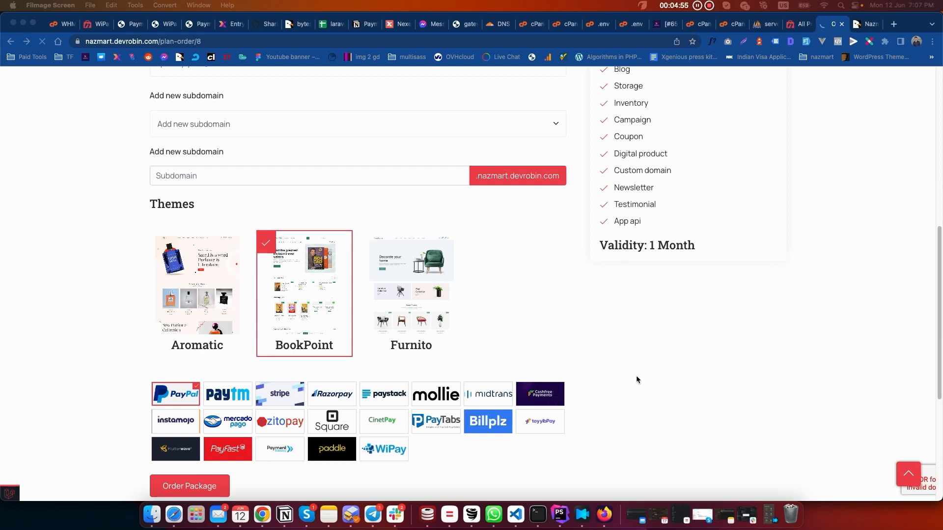
{"action": "scroll", "coordinate": [638, 376], "scroll_direction": "down", "scroll_amount": 1}
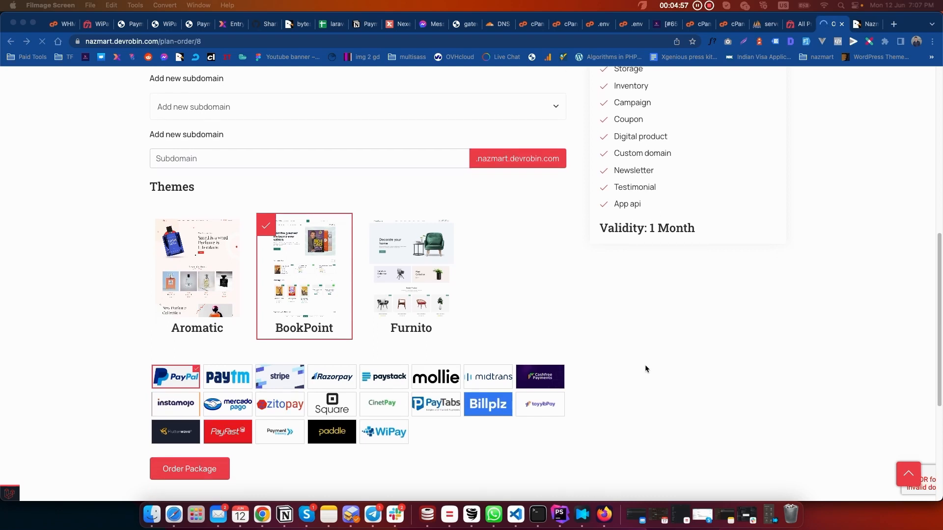